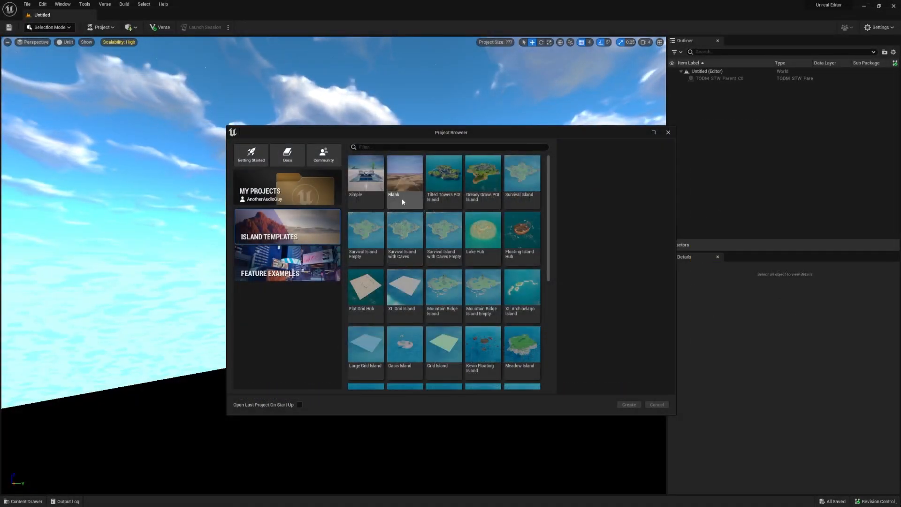
Create a new project named AudioDemo from the Blank island template.
click(402, 201)
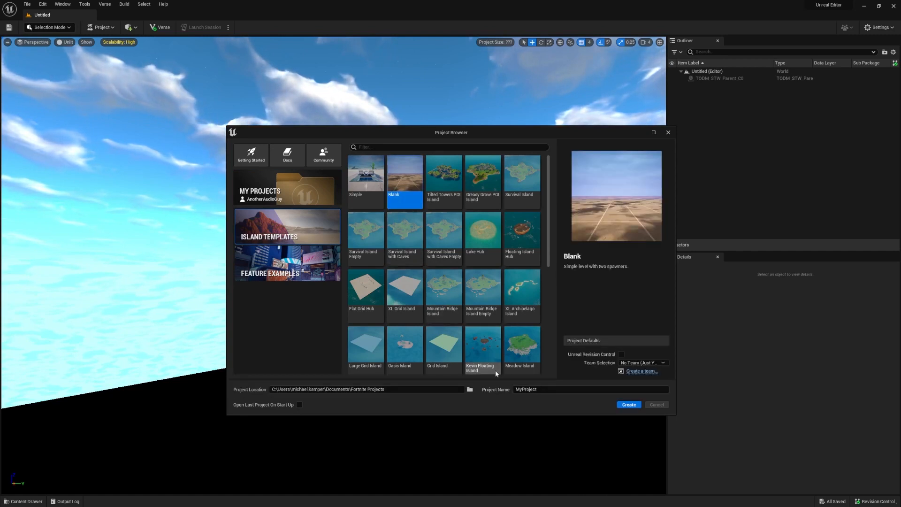
click(554, 391)
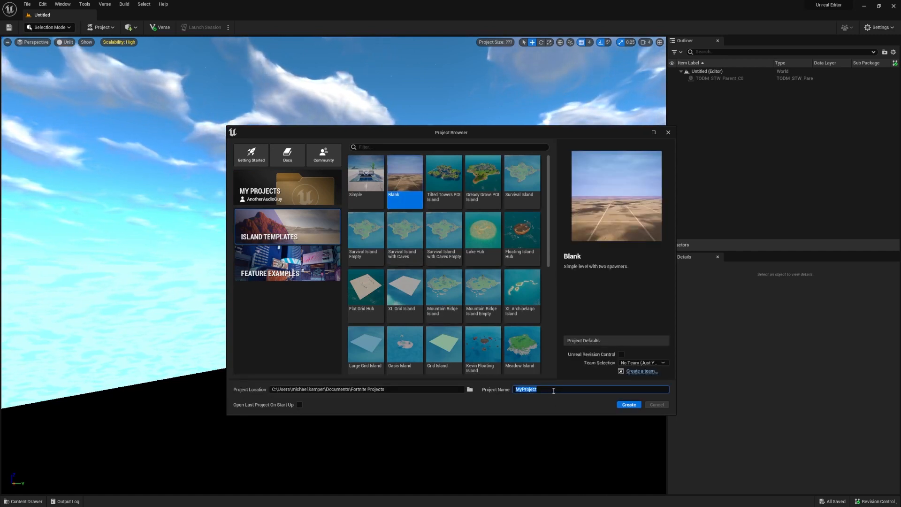
text(AudioDe)
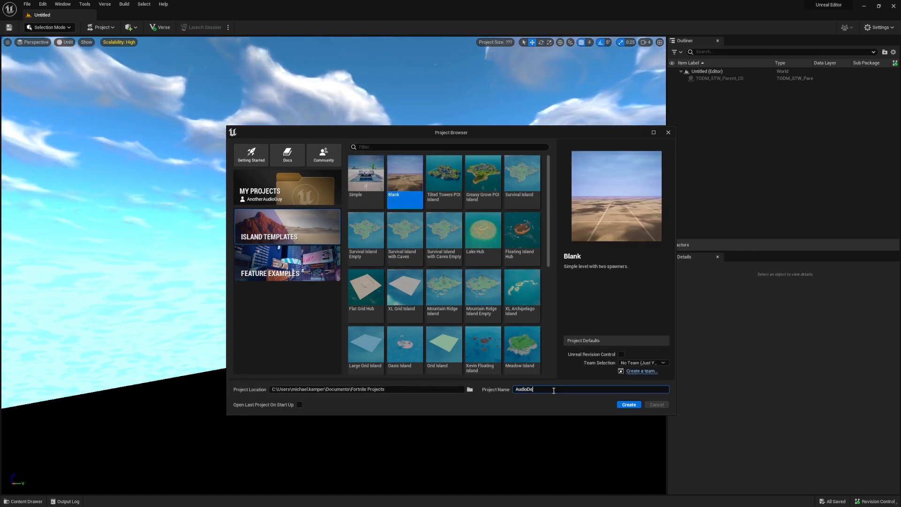
text(mo)
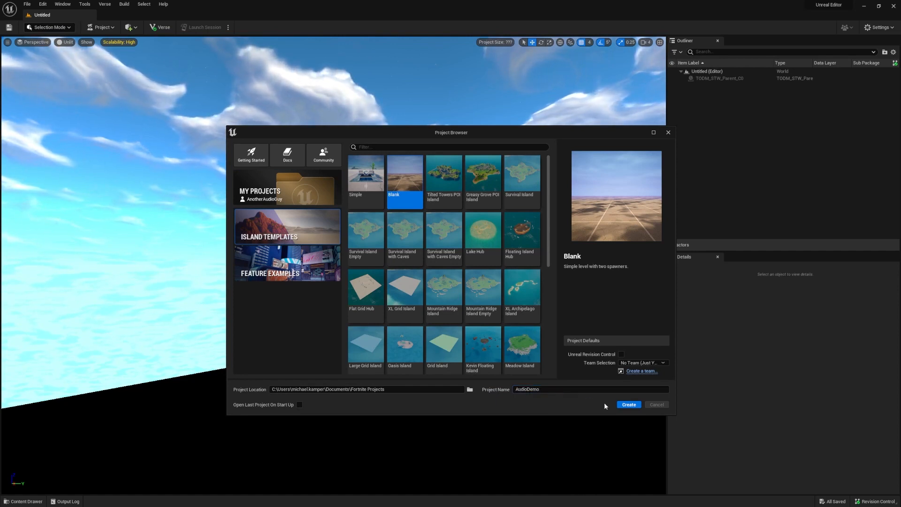
click(628, 404)
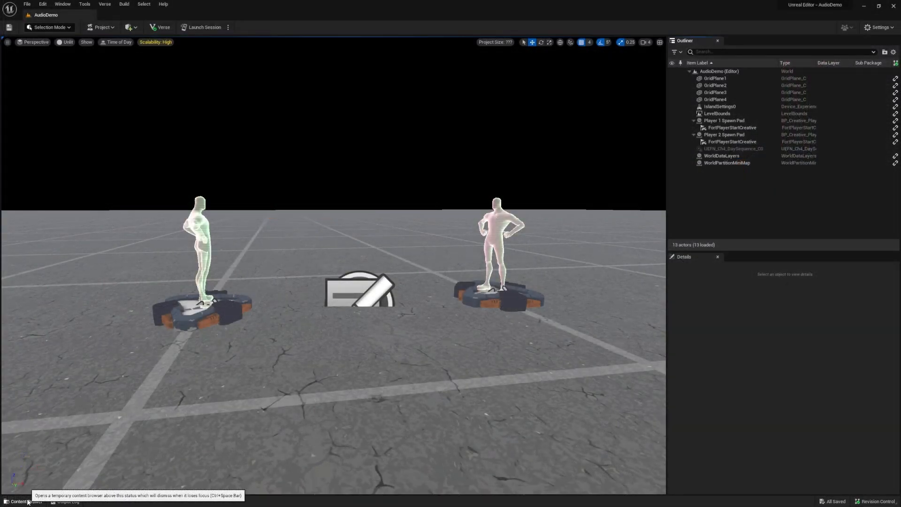
Look through the top-level AudioDemo Content, Fortnite and Epic folders among the project's assets.
click(28, 501)
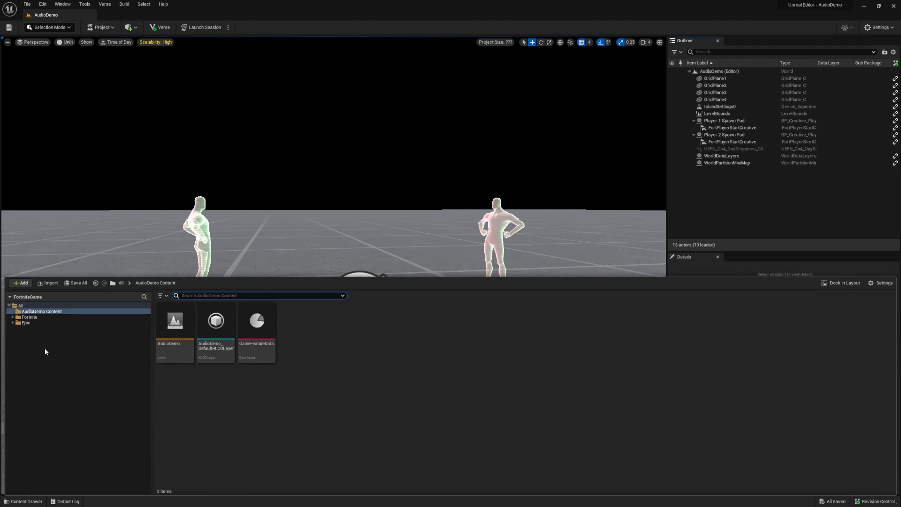
click(47, 311)
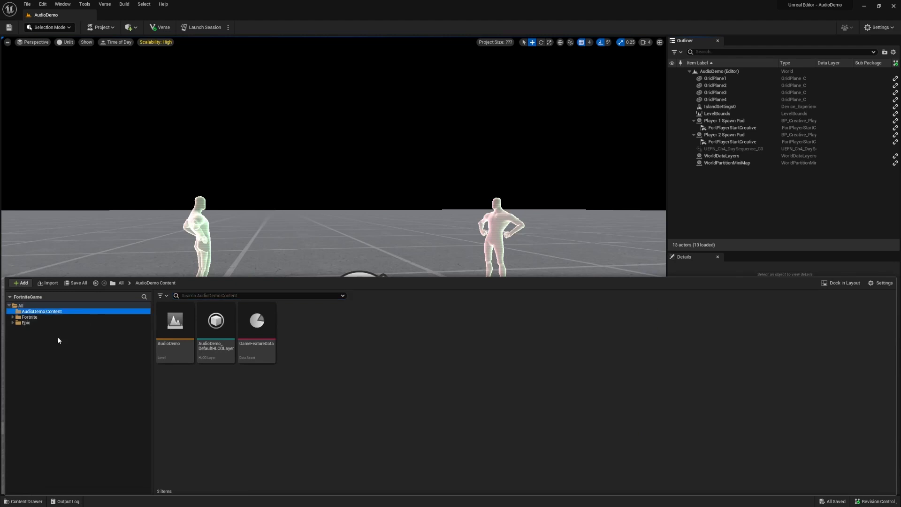
click(38, 317)
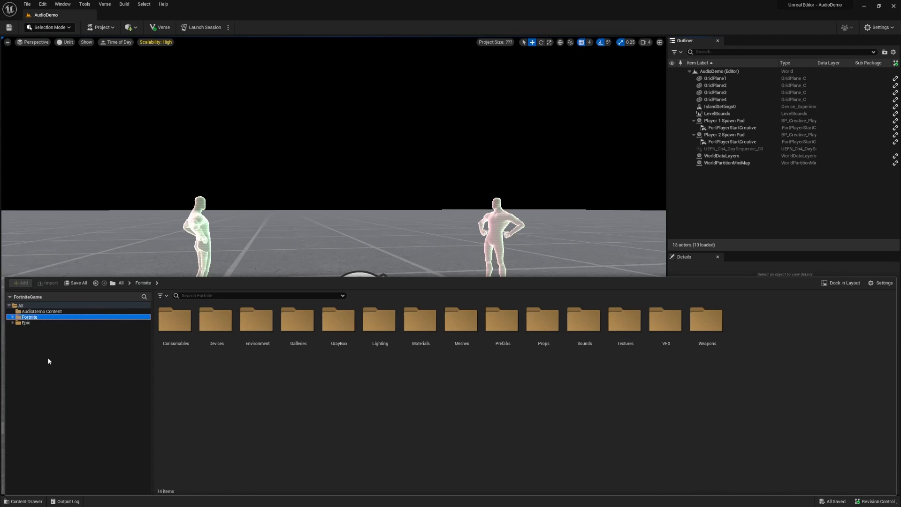
click(28, 323)
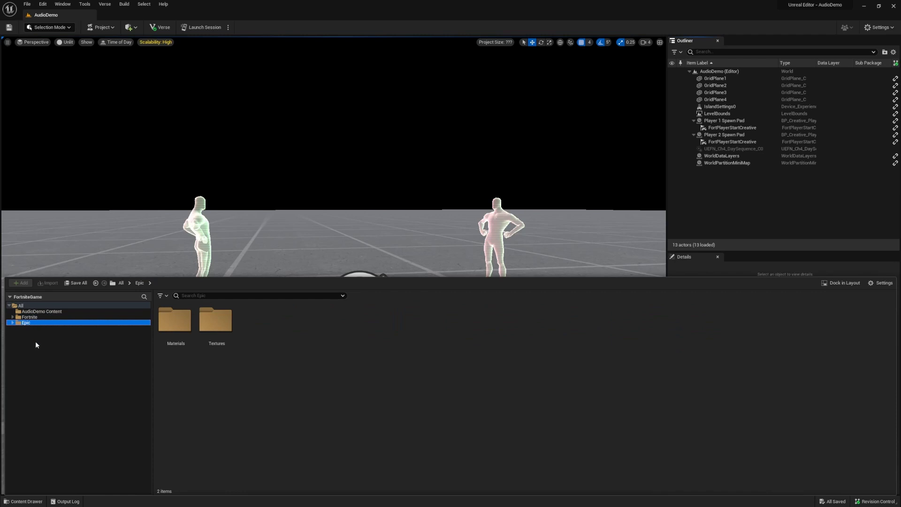
Go to Fortnite > Sounds > Gadgets > Ball and preview the Ball Bounce Cue and Ball Pop Cue sounds.
click(38, 318)
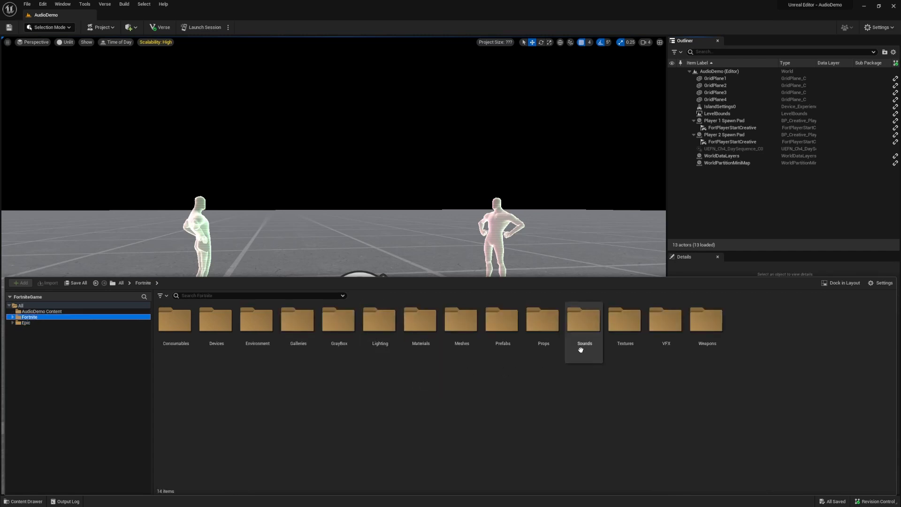
double_click(592, 330)
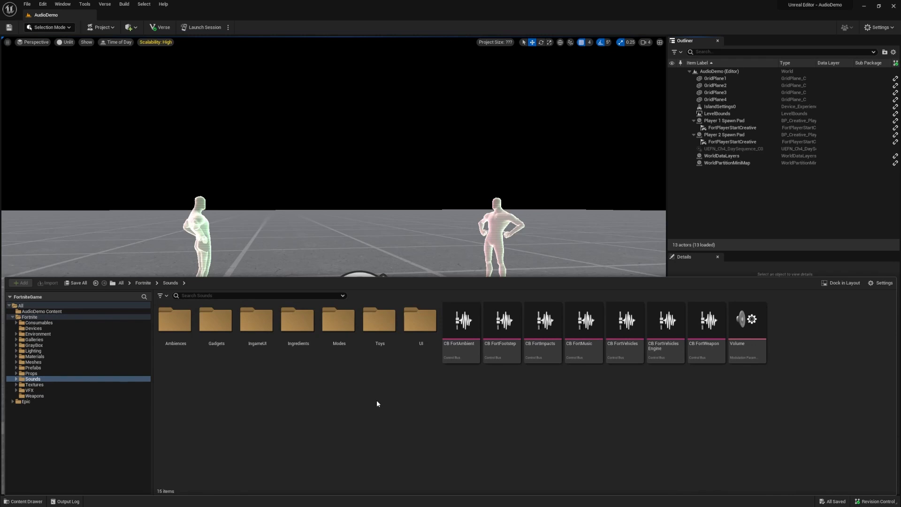
double_click(213, 321)
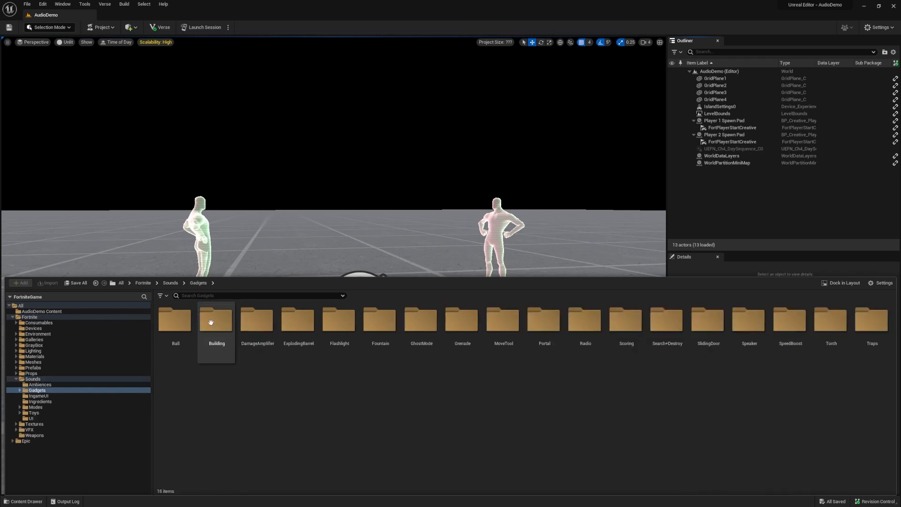
double_click(186, 329)
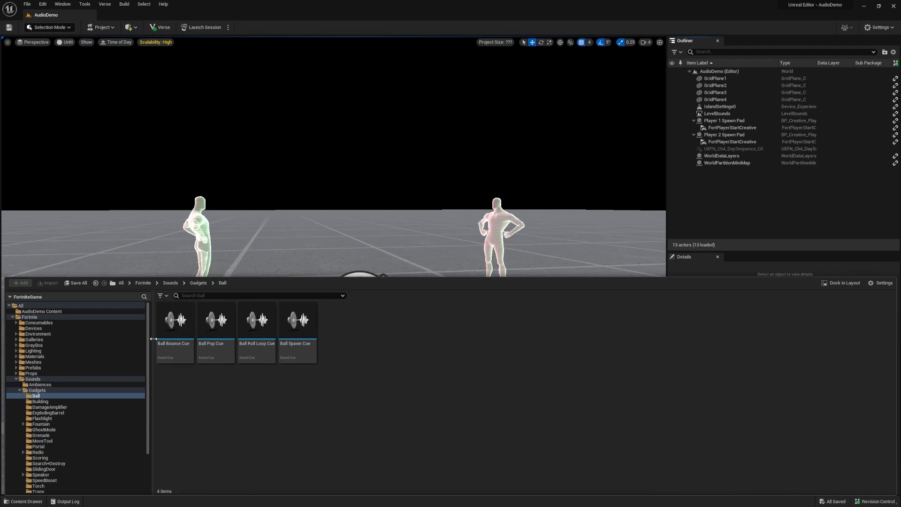
click(175, 322)
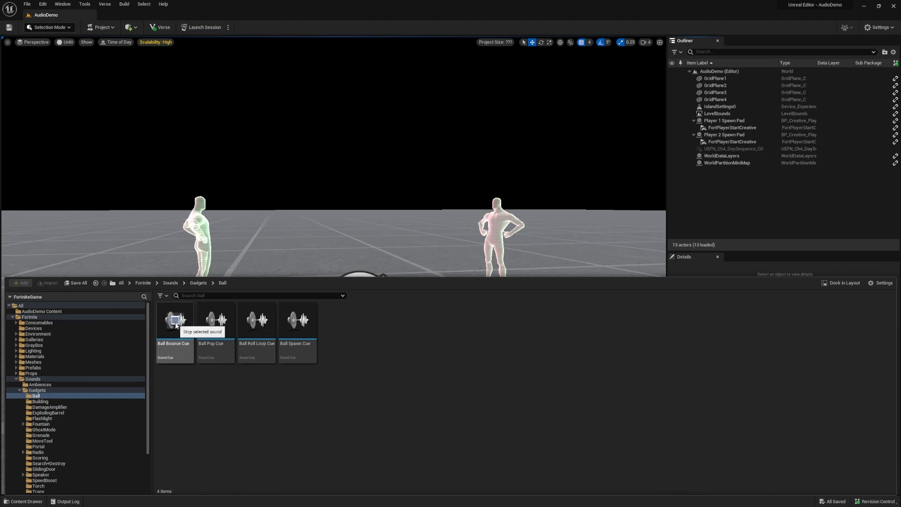
click(214, 322)
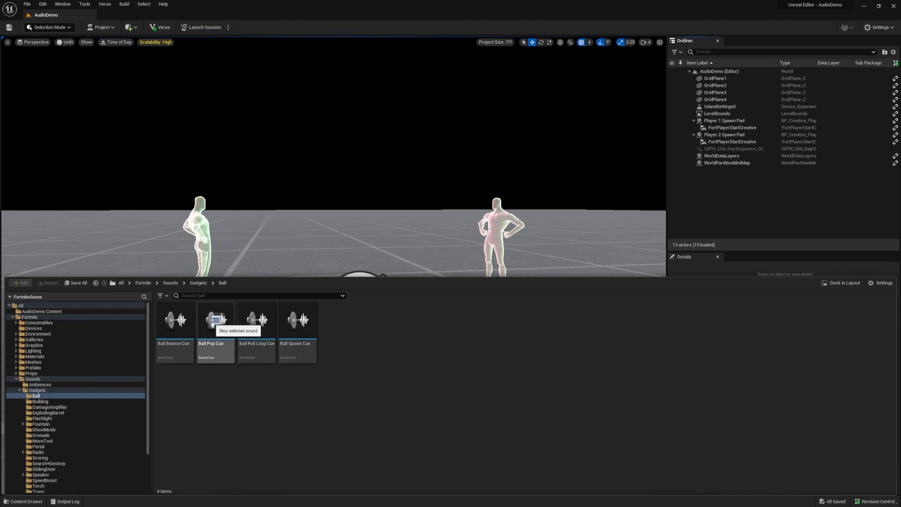
click(243, 375)
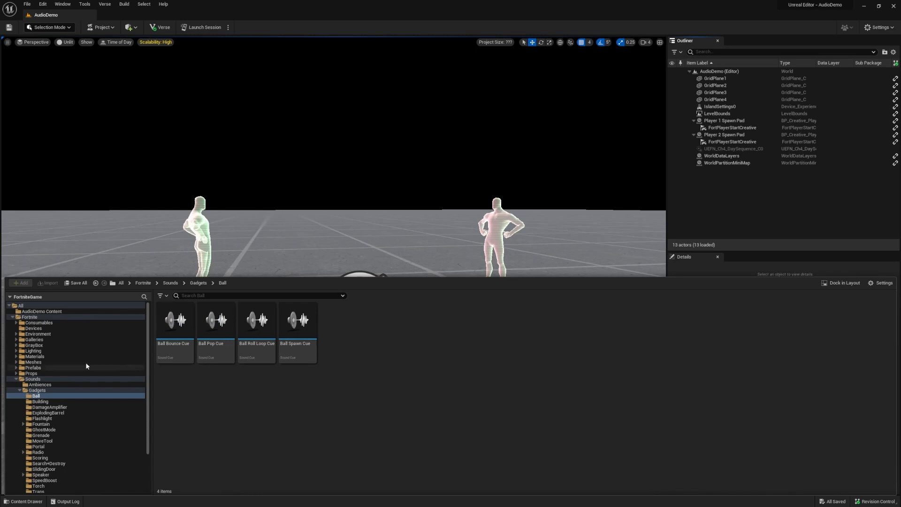
Browse the Fortnite Devices folder, selecting the Audio Mixer and Radio devices, and close the temporary content drawer.
click(17, 379)
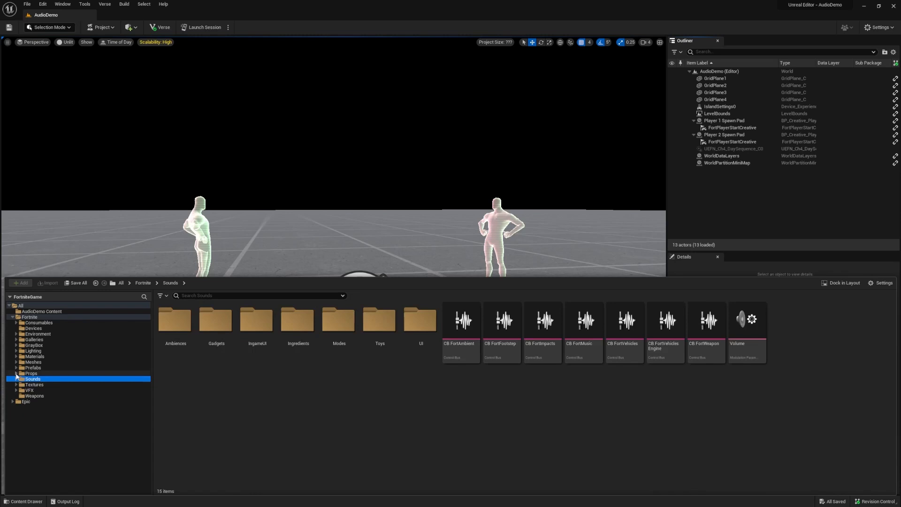
click(29, 328)
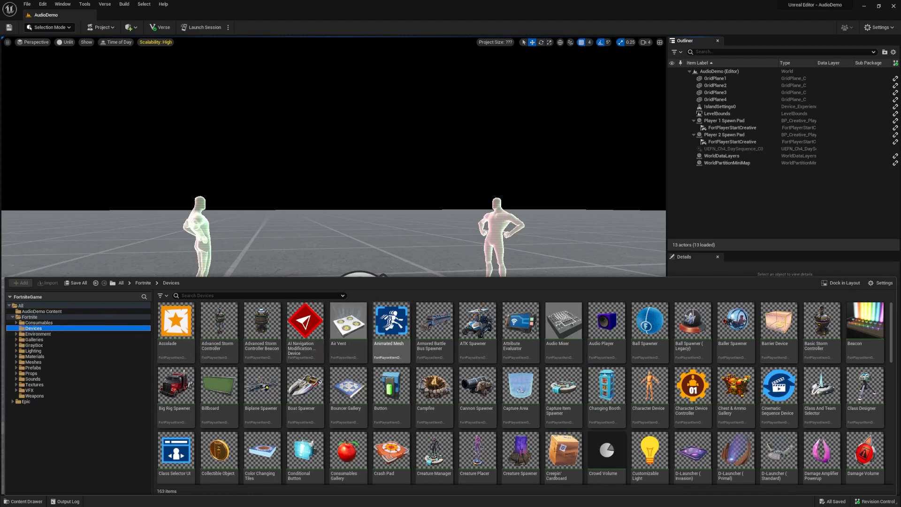
click(592, 349)
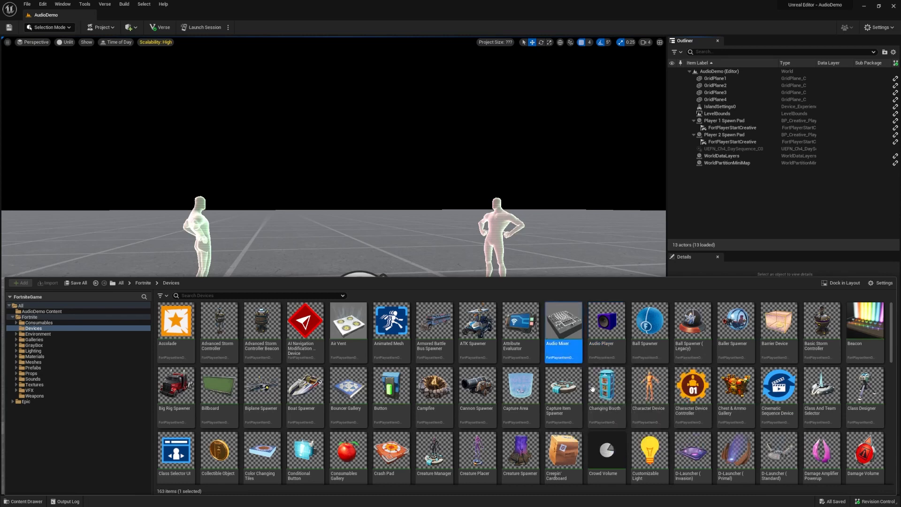
scroll(596, 392, down, 6)
scroll(597, 394, down, 3)
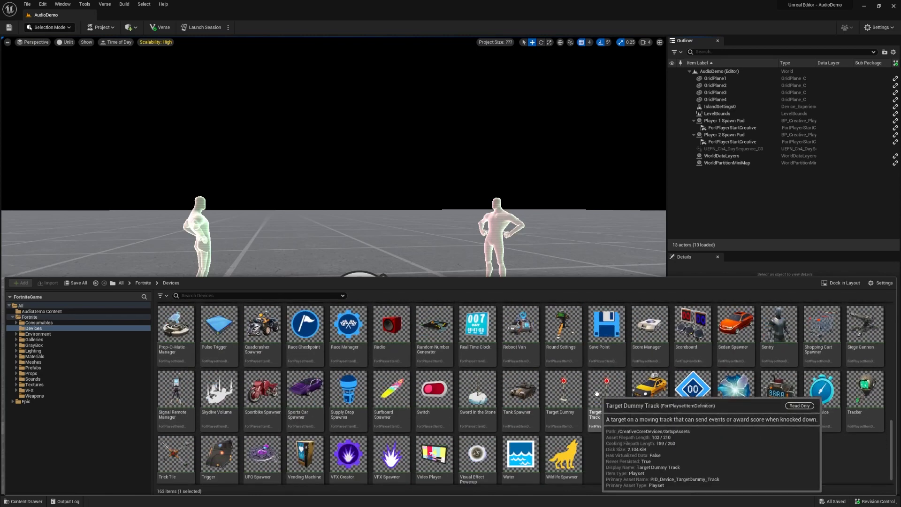
click(401, 362)
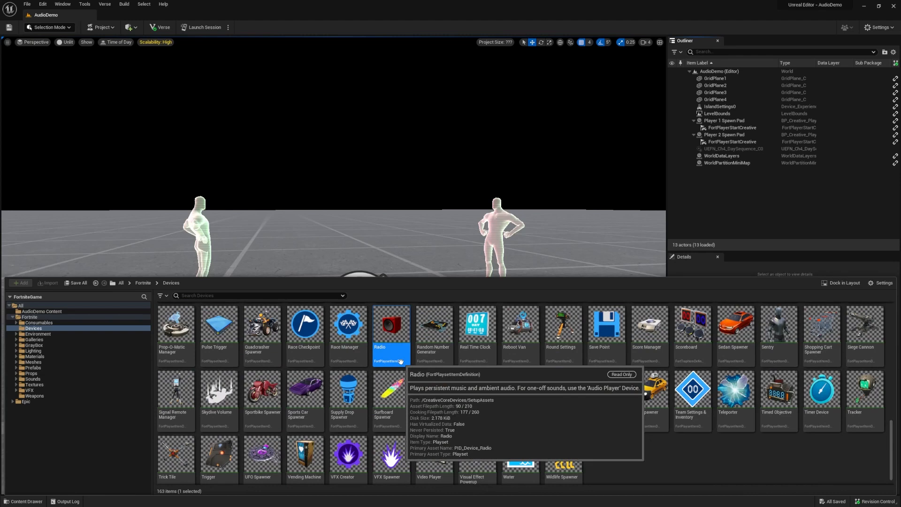
click(372, 249)
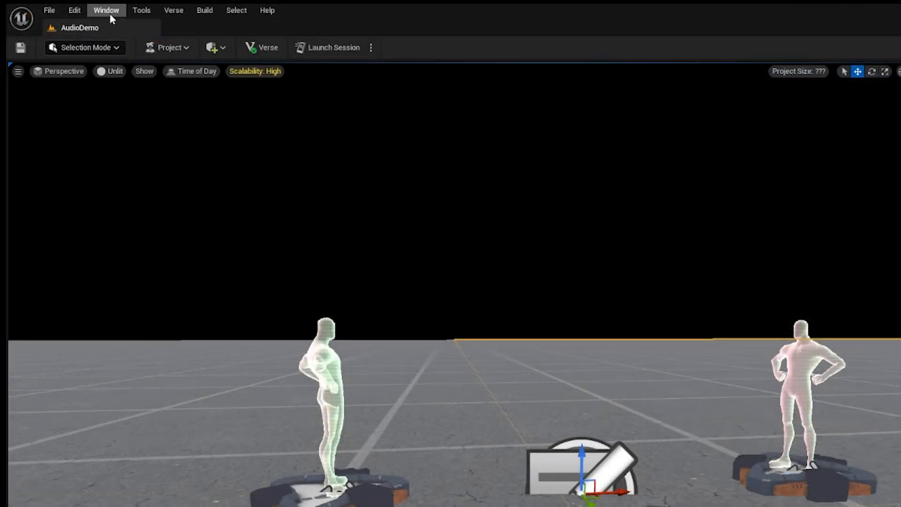
Dock Content Browser 1 beneath the viewport at a compact height and show the Fortnite folder in it.
click(64, 5)
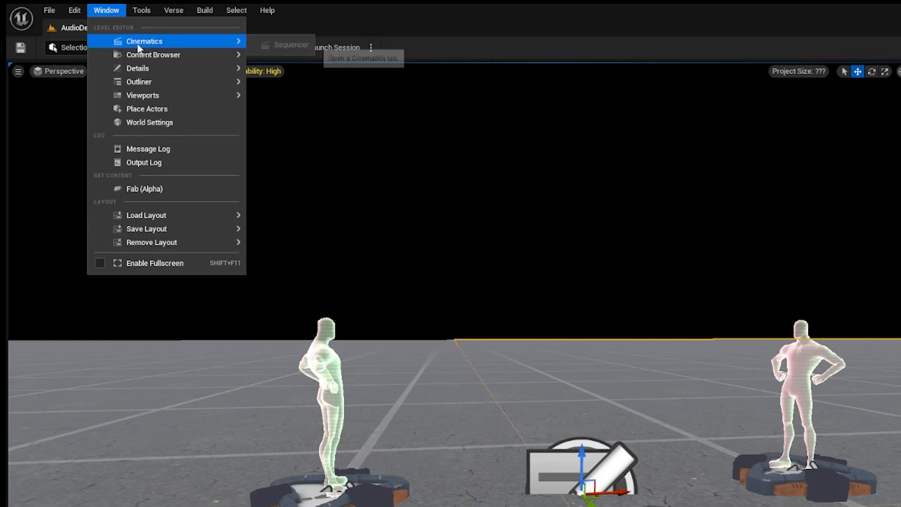
mouse_move(213, 56)
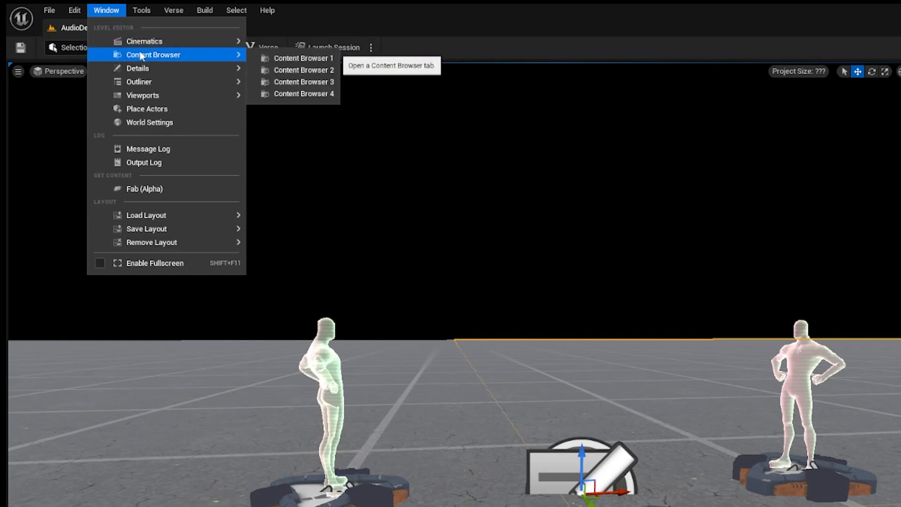
click(282, 58)
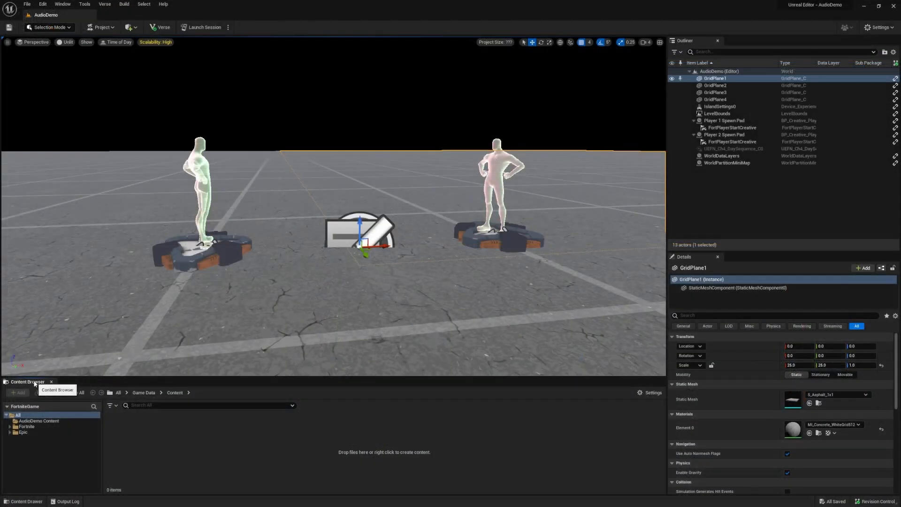
drag(34, 384, 226, 454)
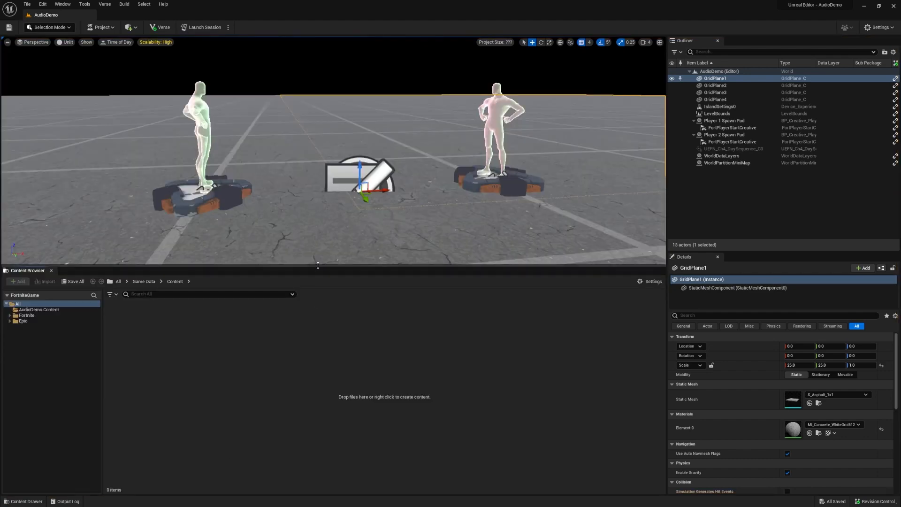
drag(318, 265, 314, 385)
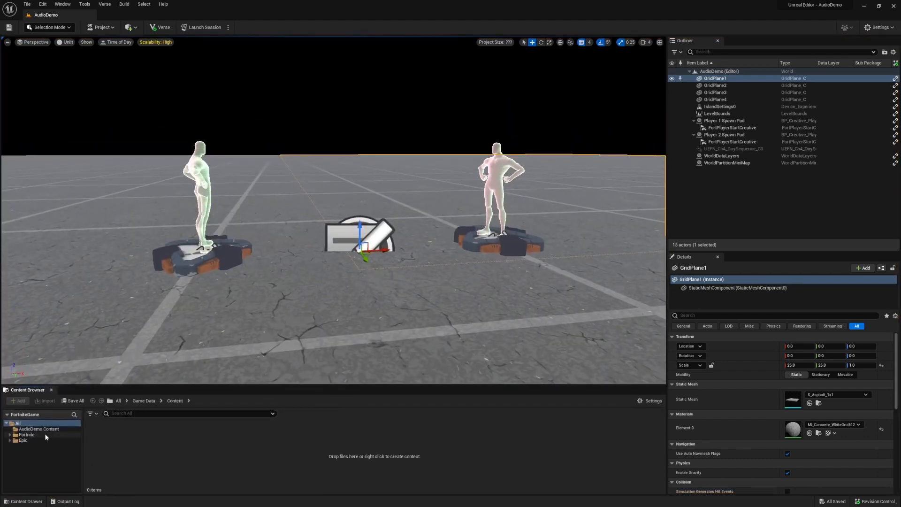
click(26, 435)
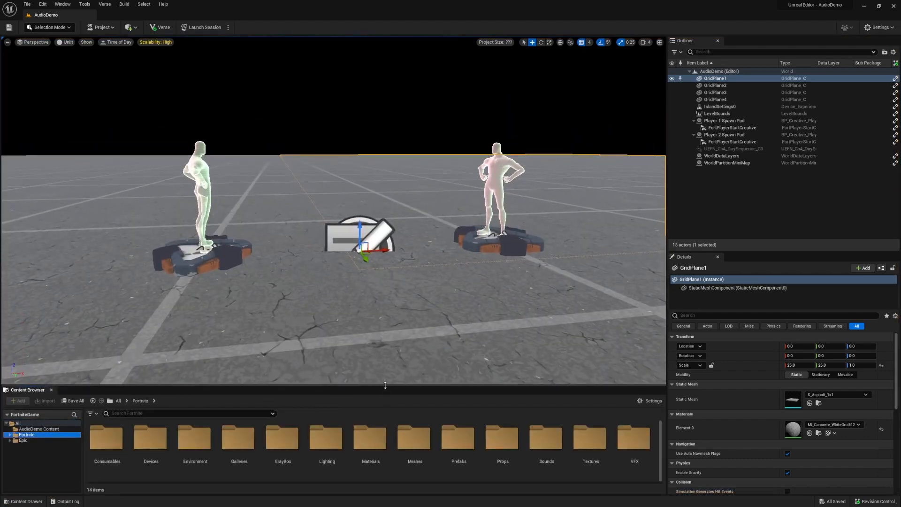
drag(385, 385, 386, 346)
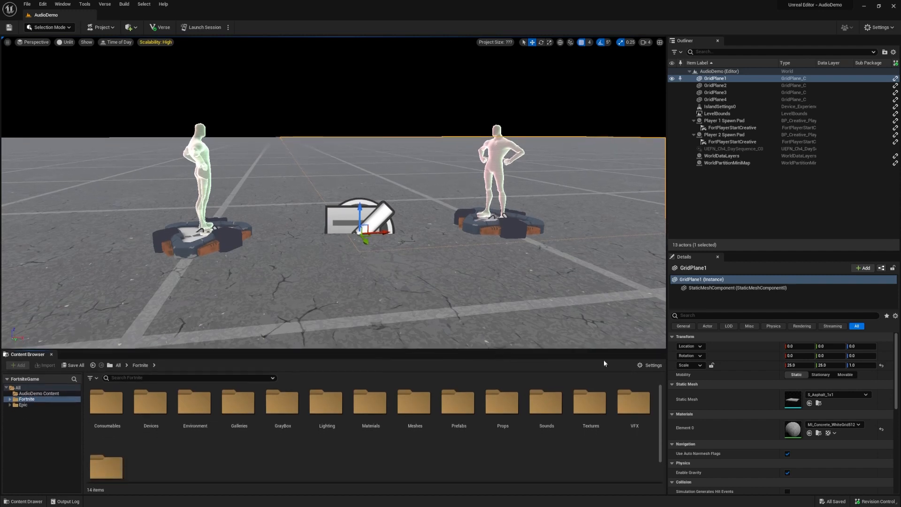
Try the List and Columns view types for the Content Browser's Fortnite folder.
click(640, 364)
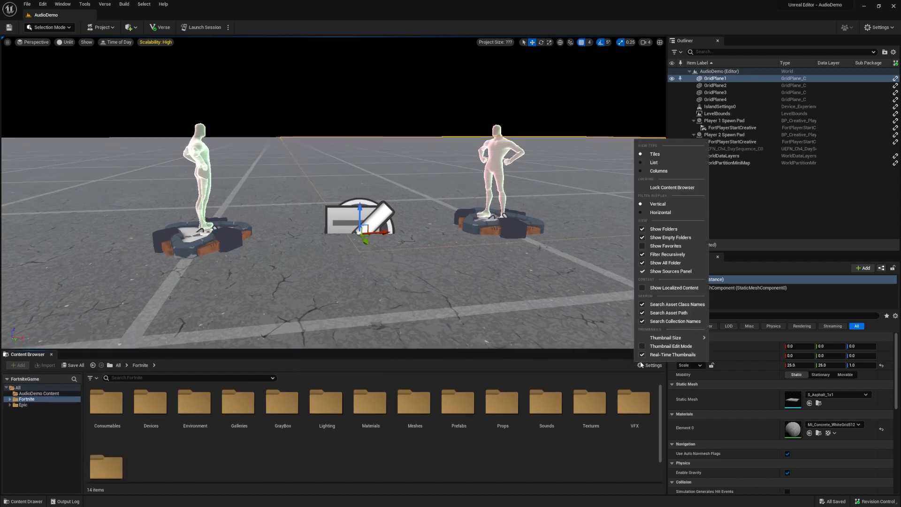
click(654, 162)
click(651, 365)
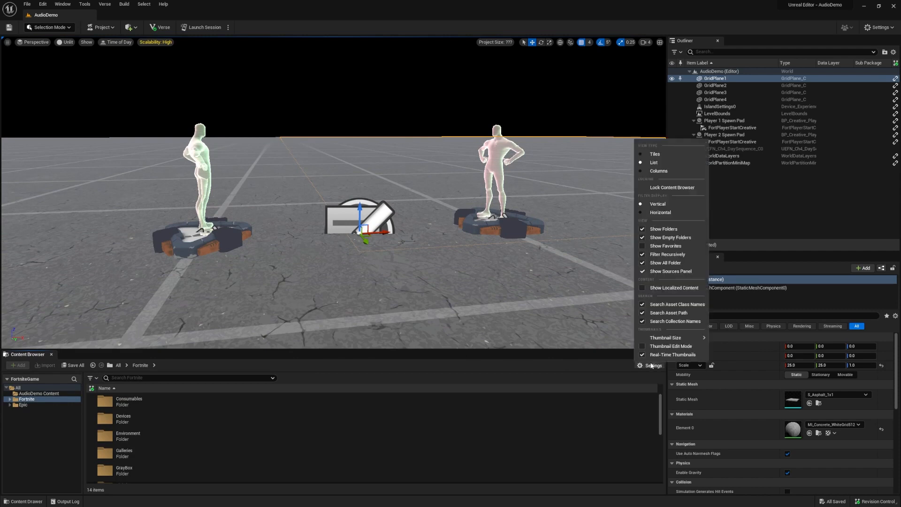
click(665, 172)
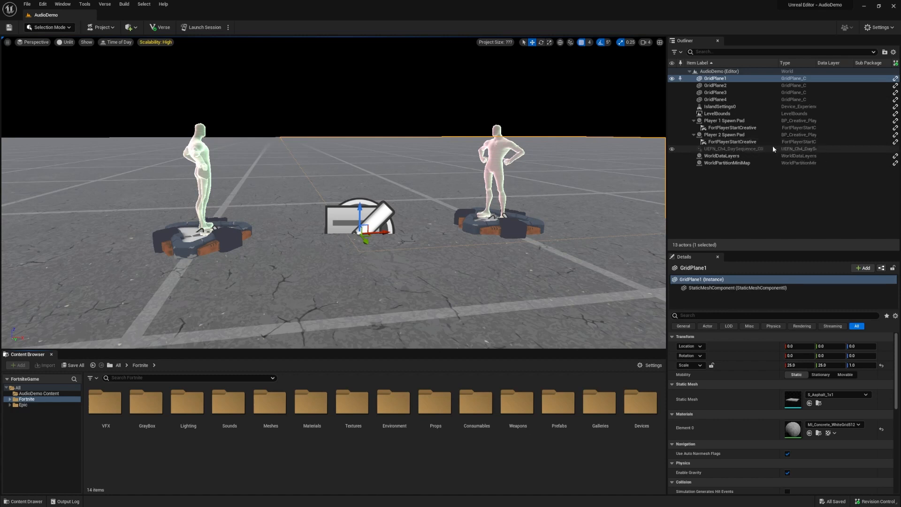
Select the Player 2 Spawn Pad and the Player 1 Spawn Pad in turn to view their details.
click(746, 135)
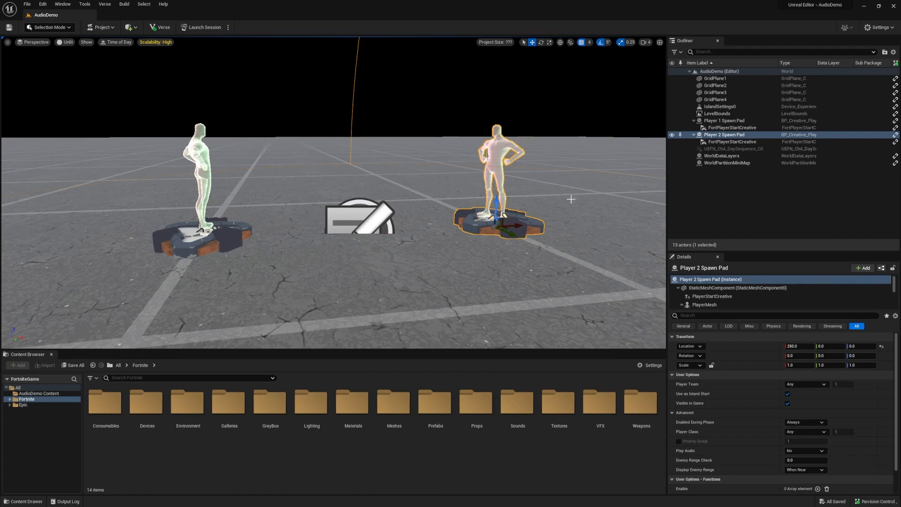
click(726, 122)
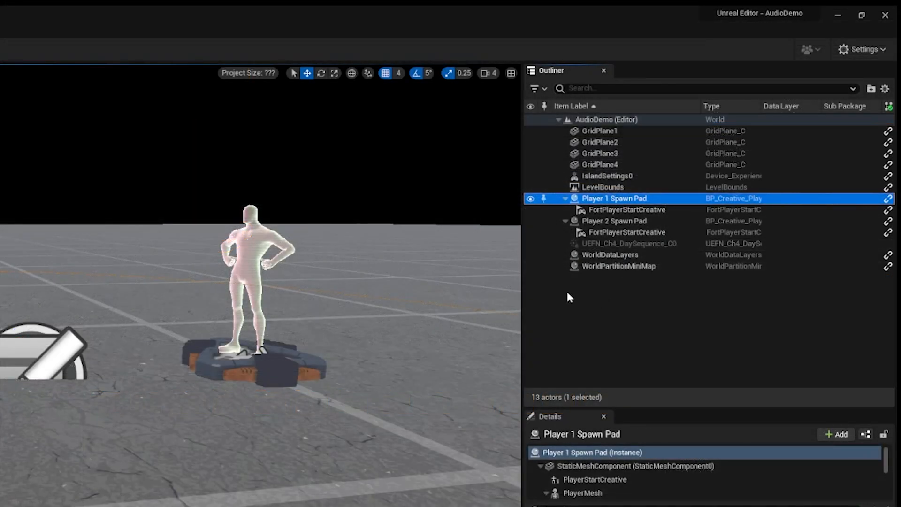
Create a folder named Audio at the root of the AudioDemo level's actor hierarchy.
right_click(568, 293)
click(604, 315)
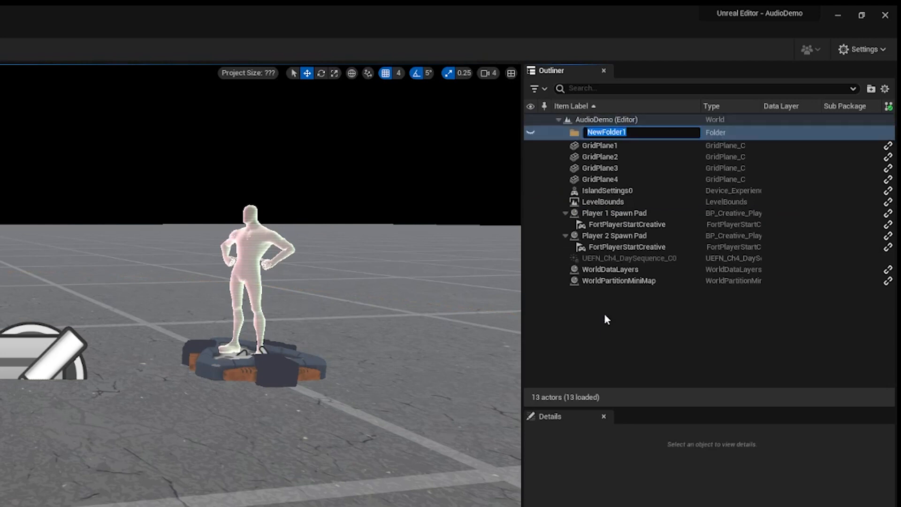
text(Audio)
click(605, 316)
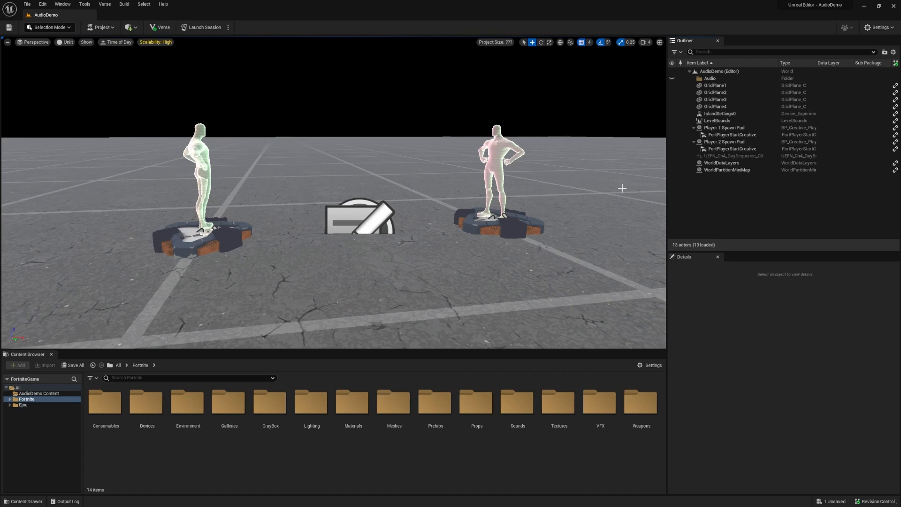
Review the Player 2 Spawn Pad's user options and move the pad farther away from the Player 1 Spawn Pad.
click(528, 230)
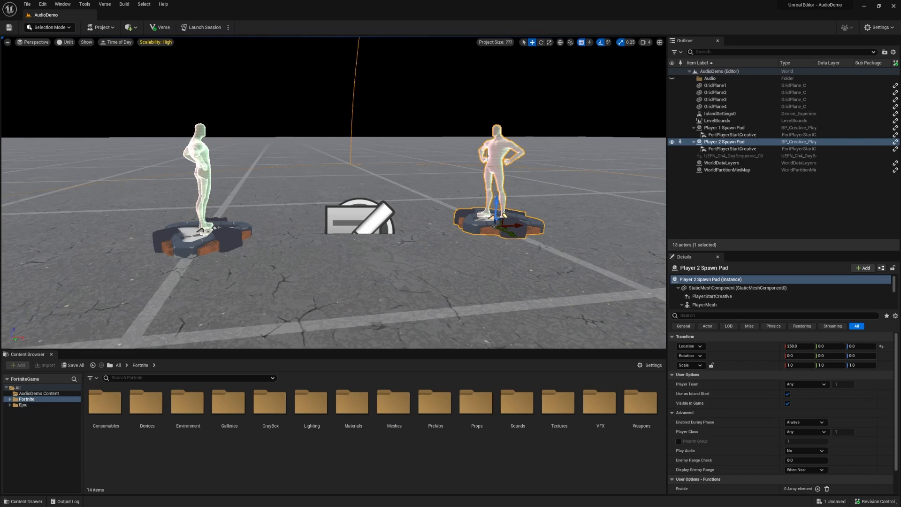
drag(897, 392, 899, 441)
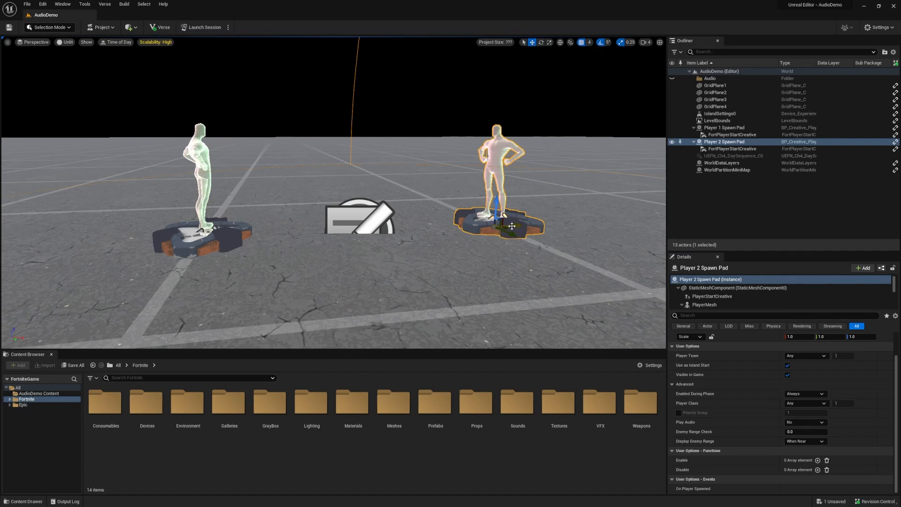
drag(512, 226, 542, 208)
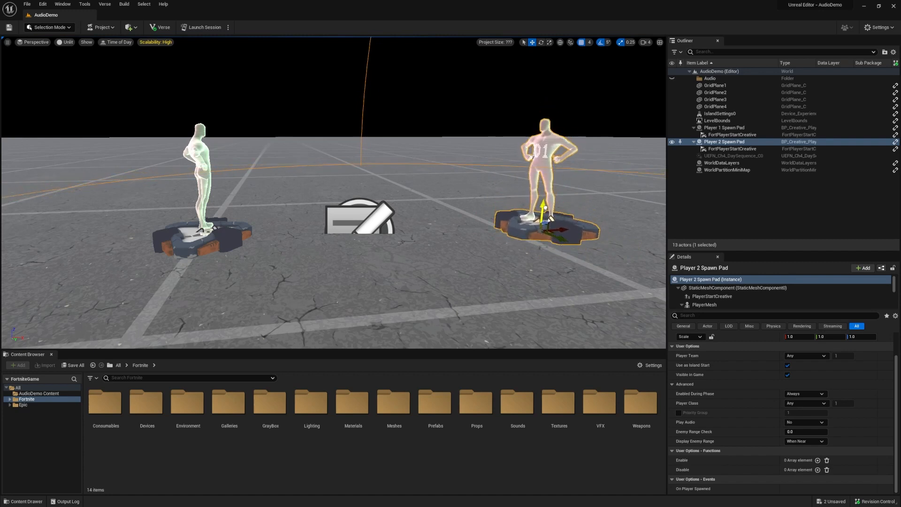
key(ctrl+z)
Try rotating and scaling the Player 2 Spawn Pad in the viewport with the Rotate and Scale tools.
click(542, 42)
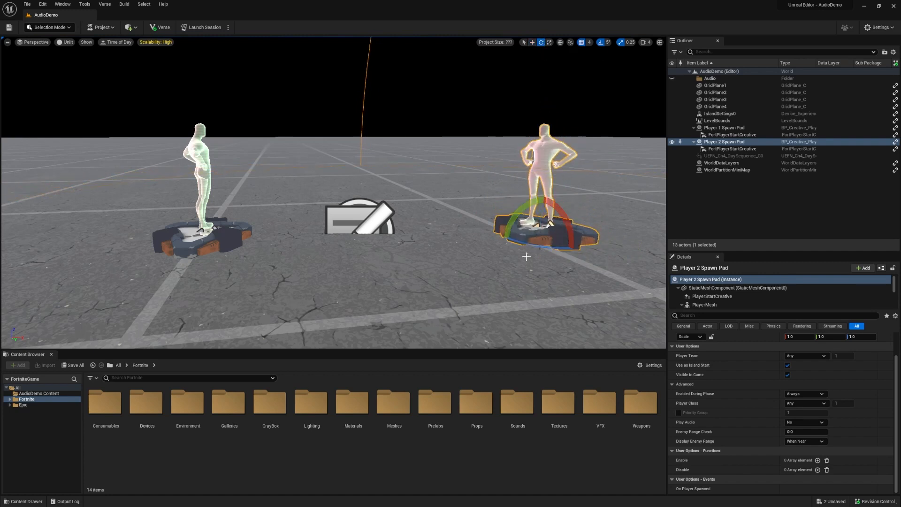
drag(527, 249, 546, 187)
click(549, 42)
drag(545, 188, 546, 212)
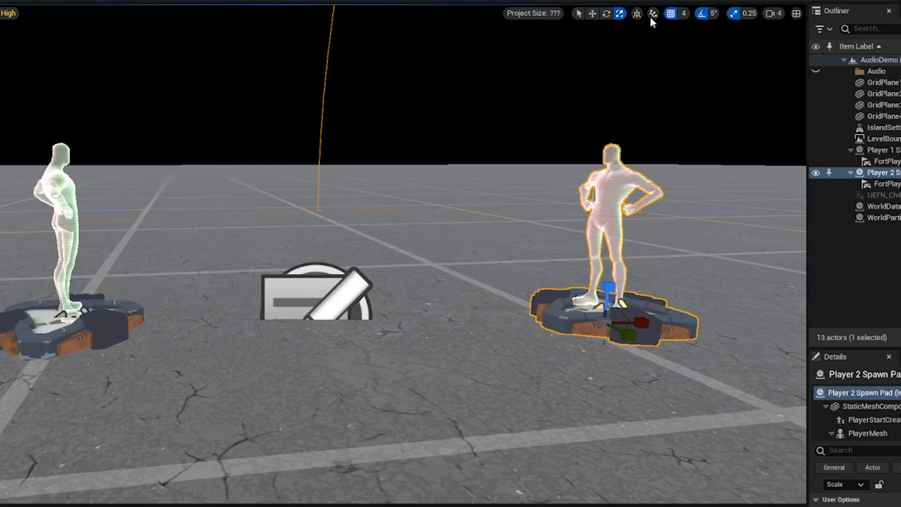
Toggle the viewport's grid snapping off and back on, and set the grid snap size to 2.
click(674, 17)
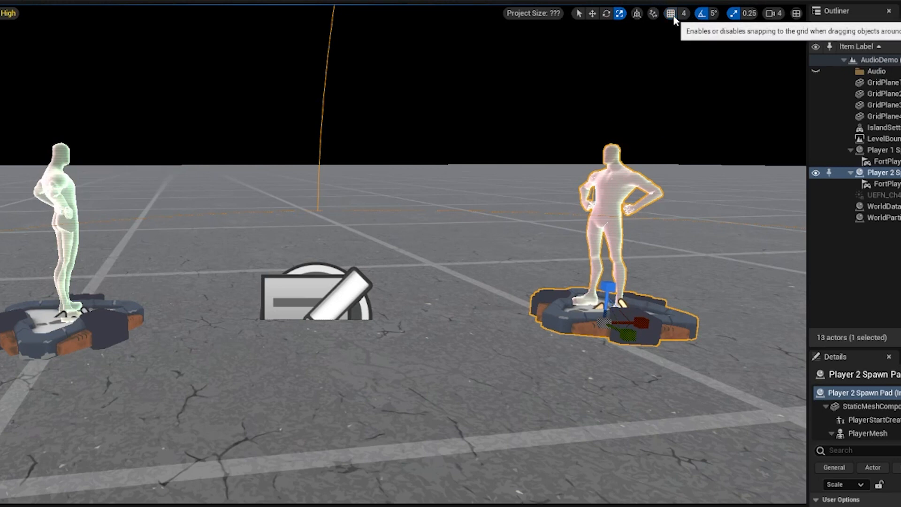
click(674, 16)
click(678, 14)
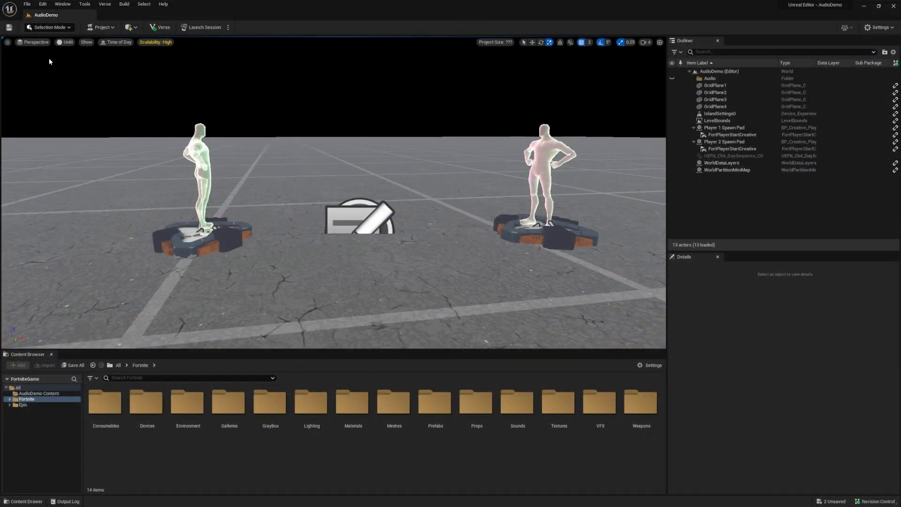
View the level from the Top, Left and Front orthographic views, and return the viewport to Perspective.
click(26, 42)
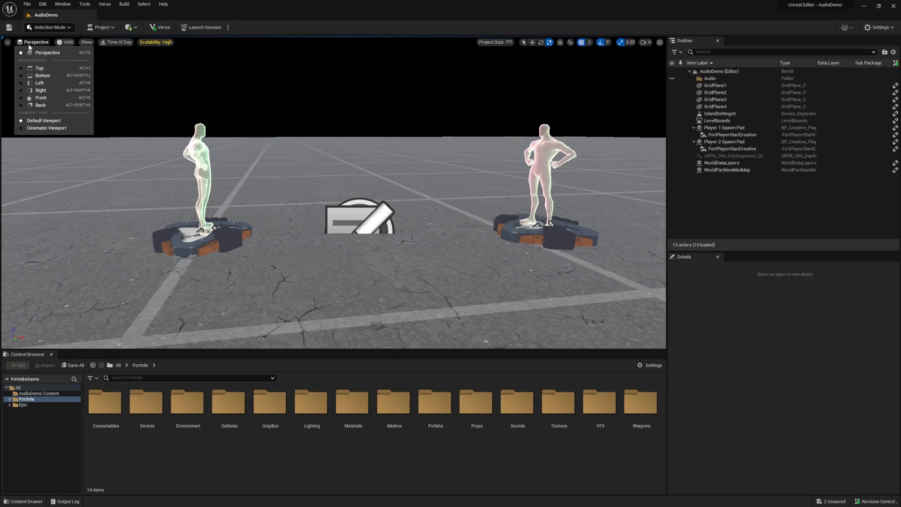
click(43, 68)
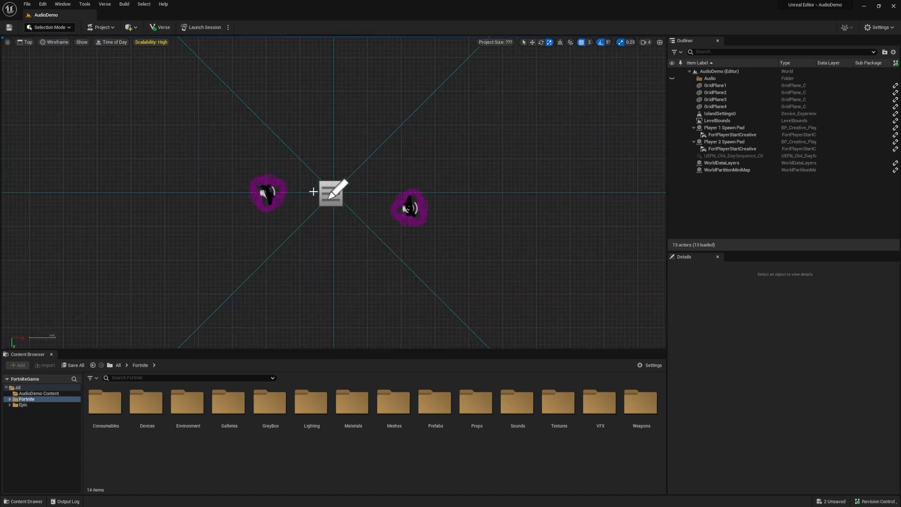
click(22, 42)
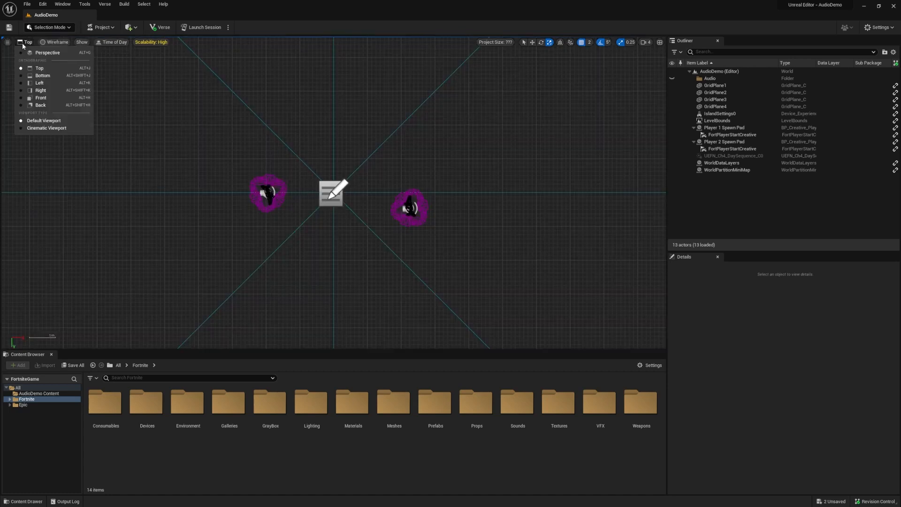
click(33, 82)
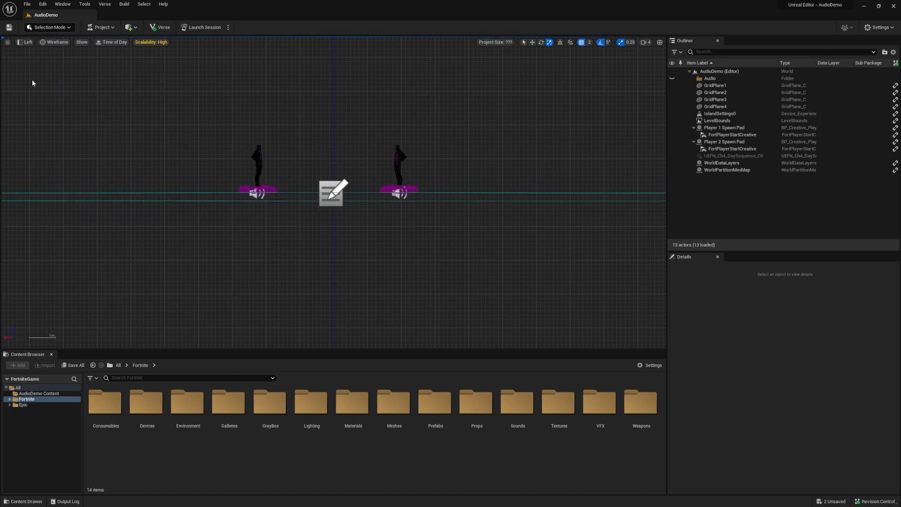
click(21, 43)
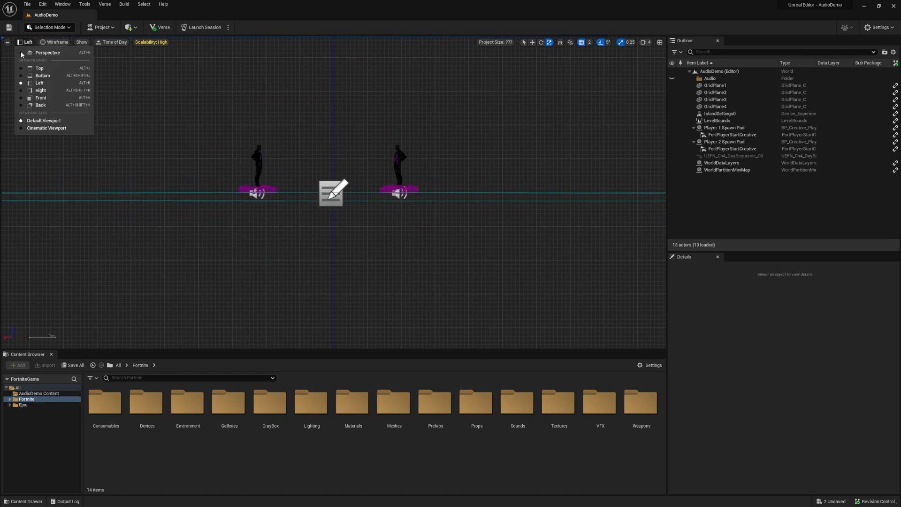
click(34, 98)
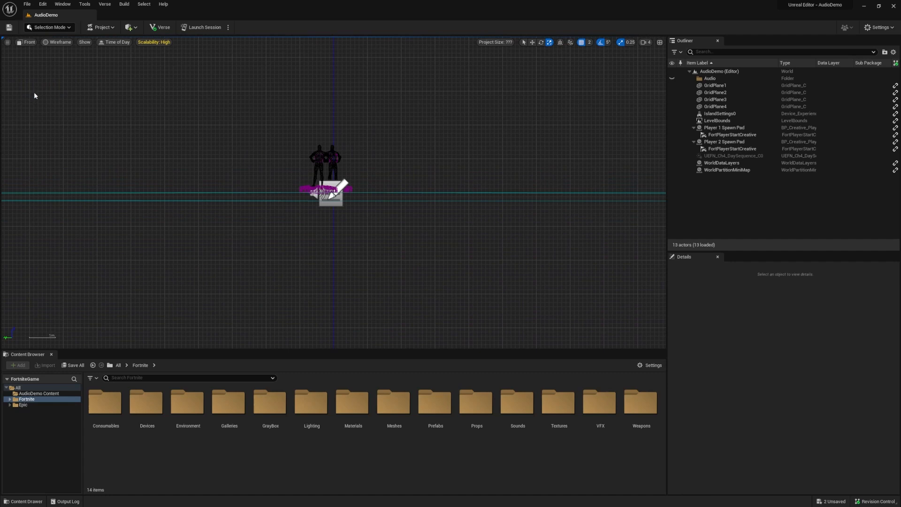
click(24, 43)
click(24, 52)
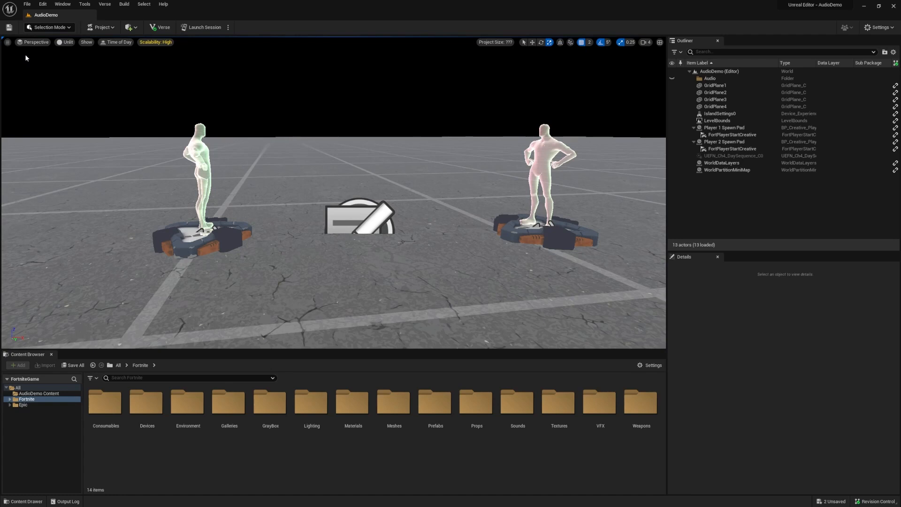
Compare the Wireframe, Lit and Unlit view modes in the perspective viewport, and leave it set to Lit.
click(65, 42)
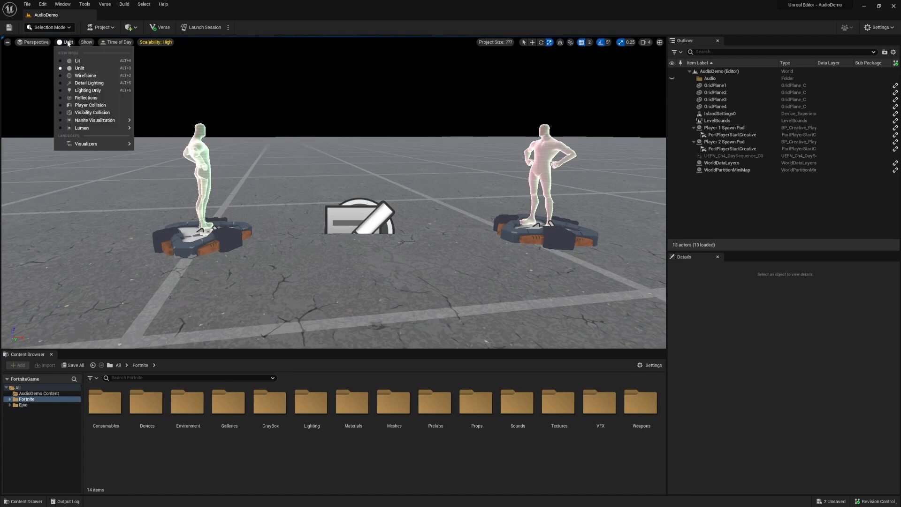
click(85, 75)
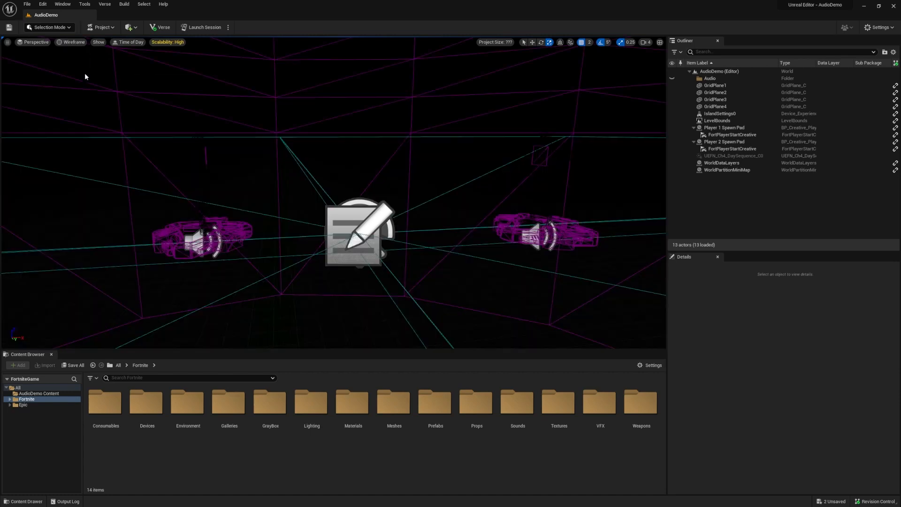
click(70, 43)
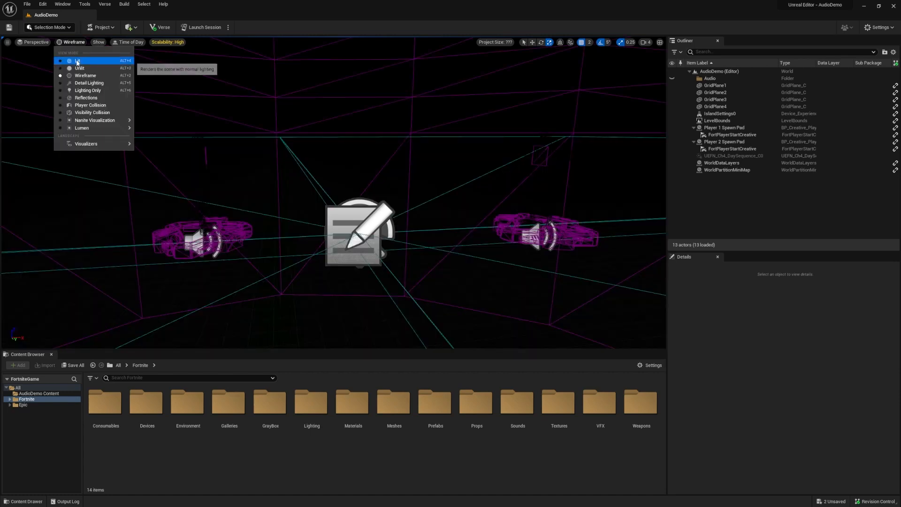
click(77, 62)
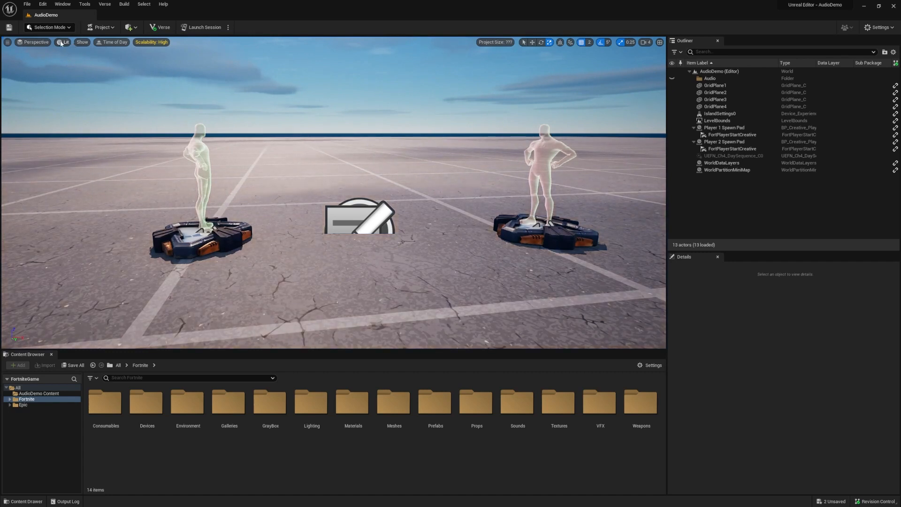
click(61, 43)
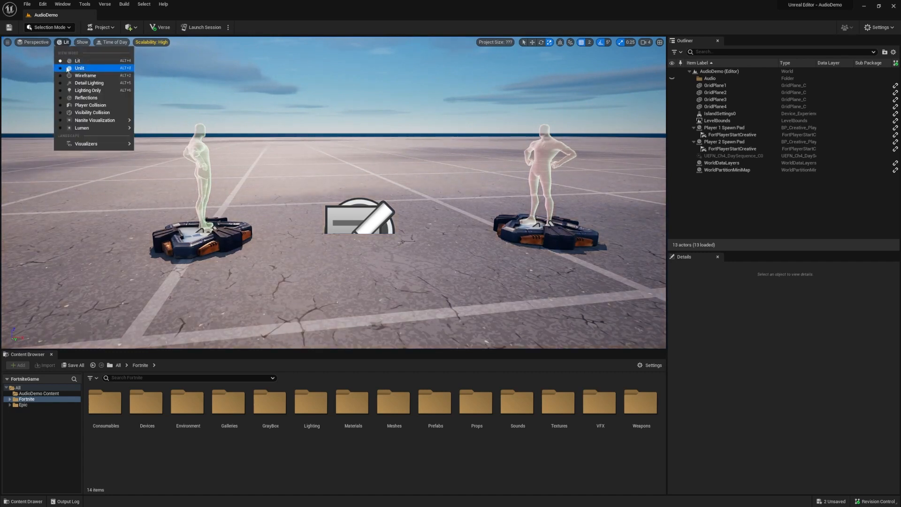
click(79, 68)
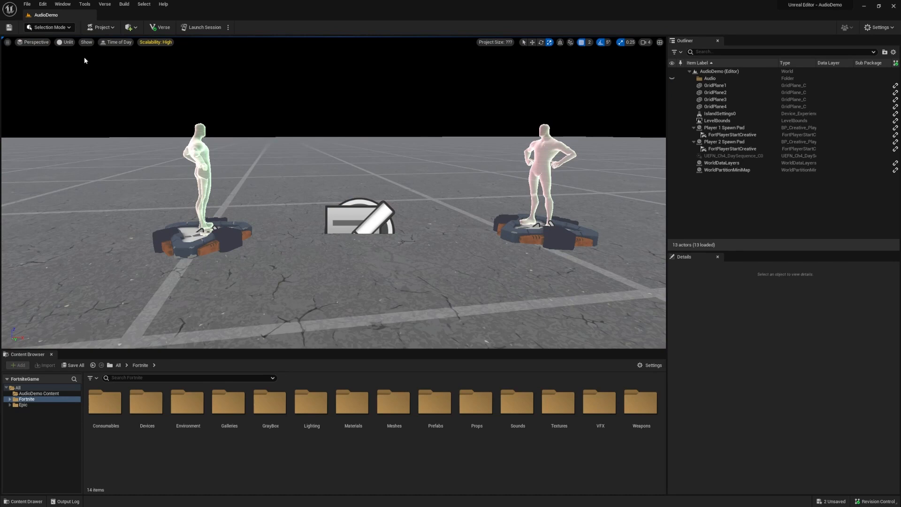
click(66, 42)
click(76, 60)
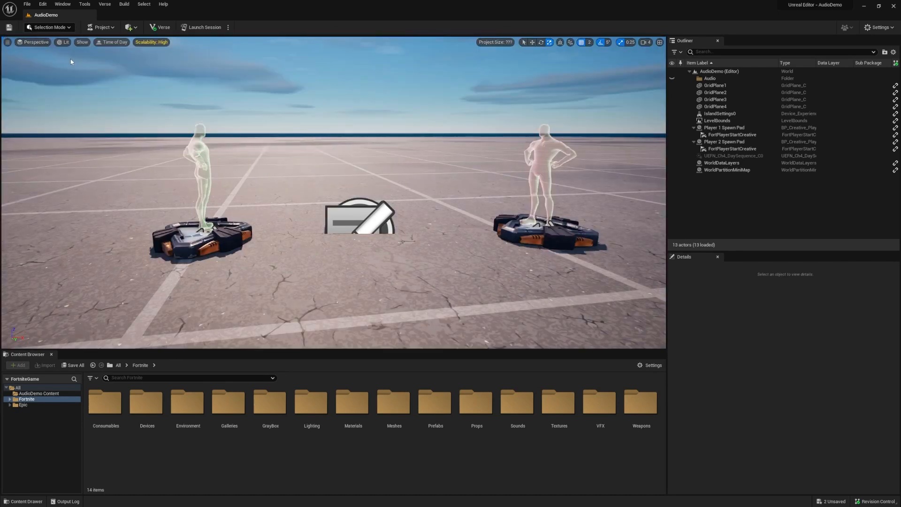